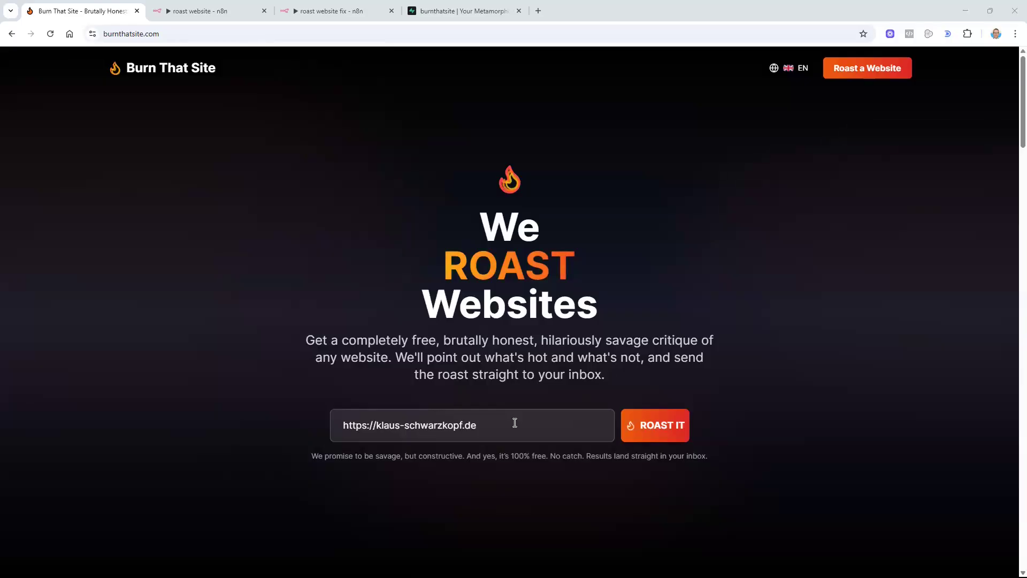
Step: Submit a free roast request for the entered website with the requester's full name and email, accepting the privacy policy, and dismiss the confirmation
left_click(652, 426)
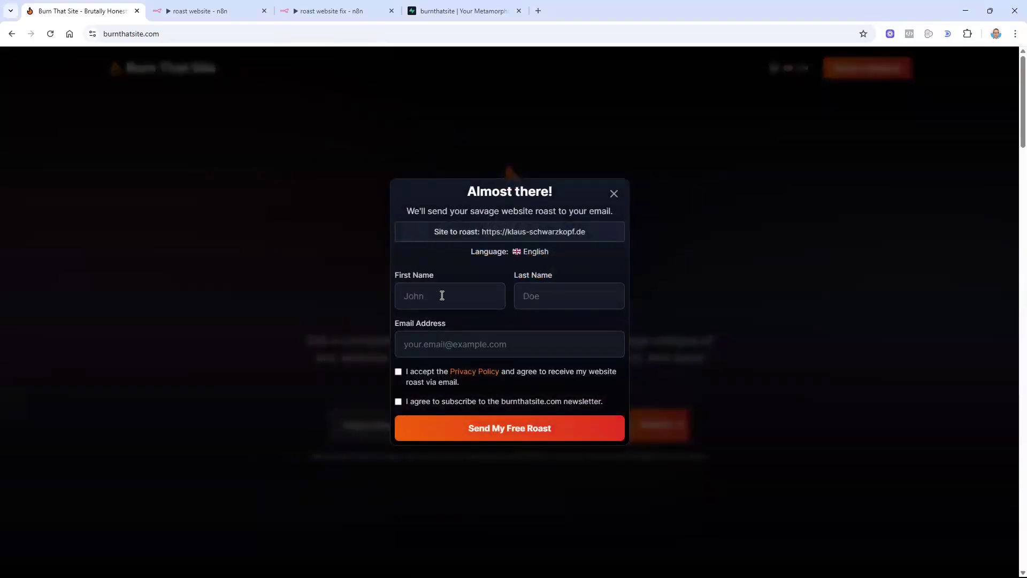
left_click(441, 295)
left_click(470, 329)
left_click(398, 372)
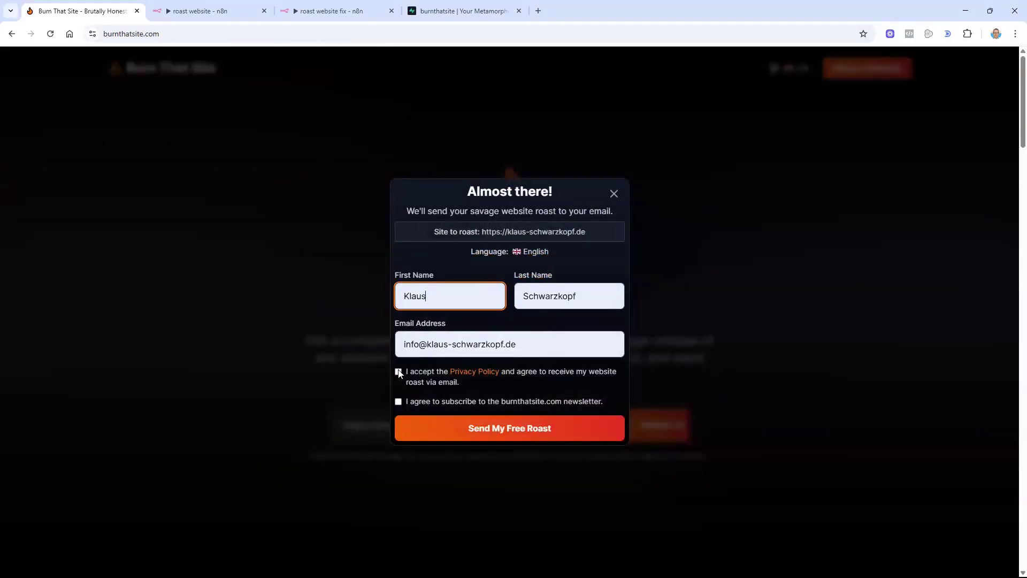
left_click(540, 434)
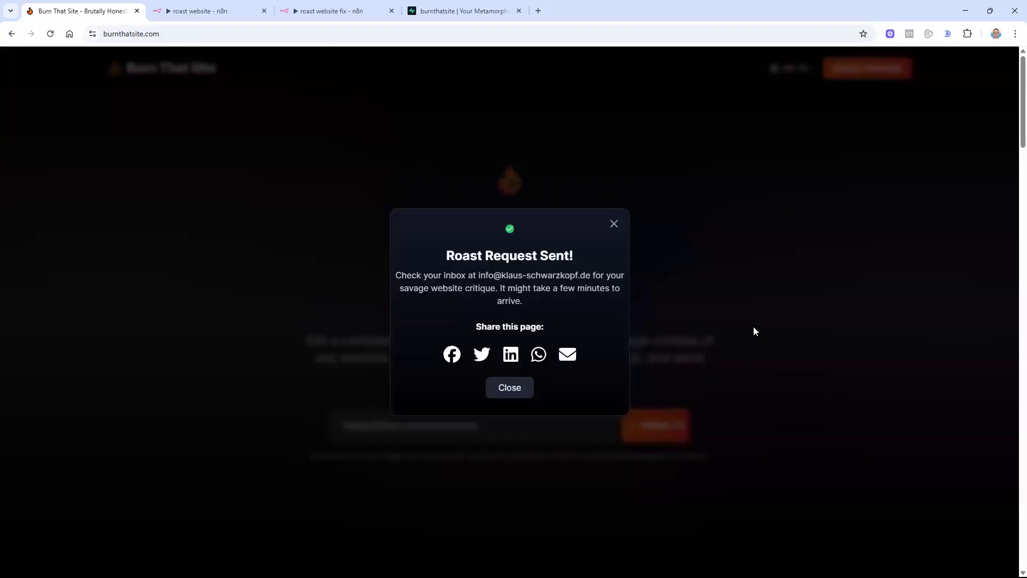
left_click(615, 225)
Step: Review the Burn That Site landing page, covering its features, previous roasts, FAQ and footer sections
scroll(633, 224, "down", 5)
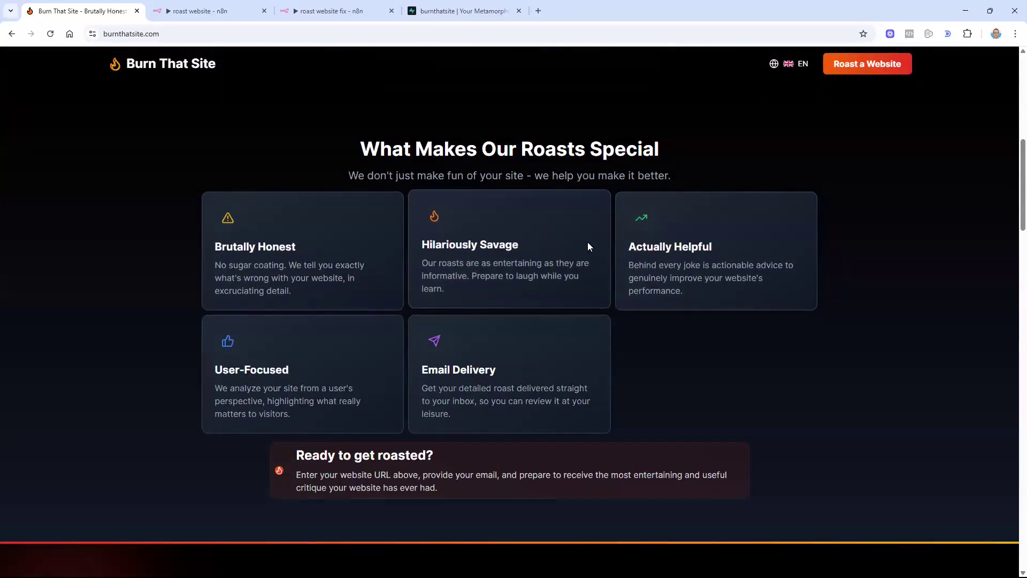
scroll(588, 244, "down", 8)
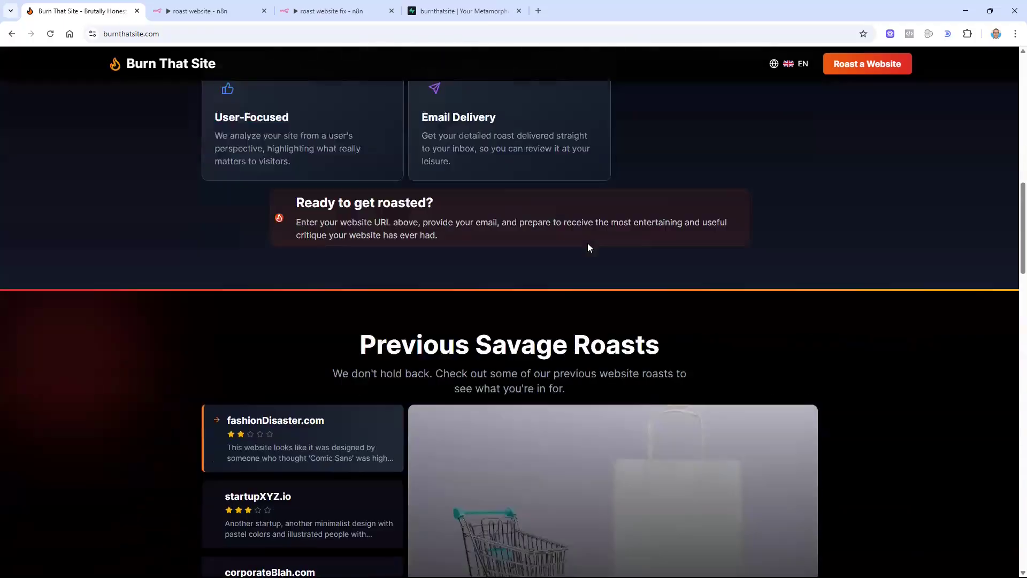
scroll(587, 244, "down", 7)
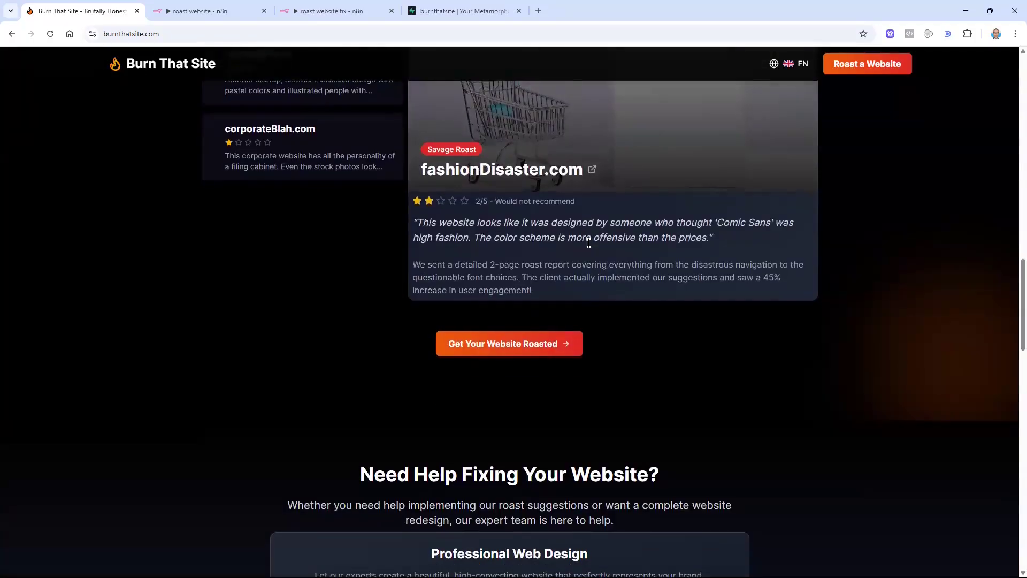
scroll(587, 246, "down", 10)
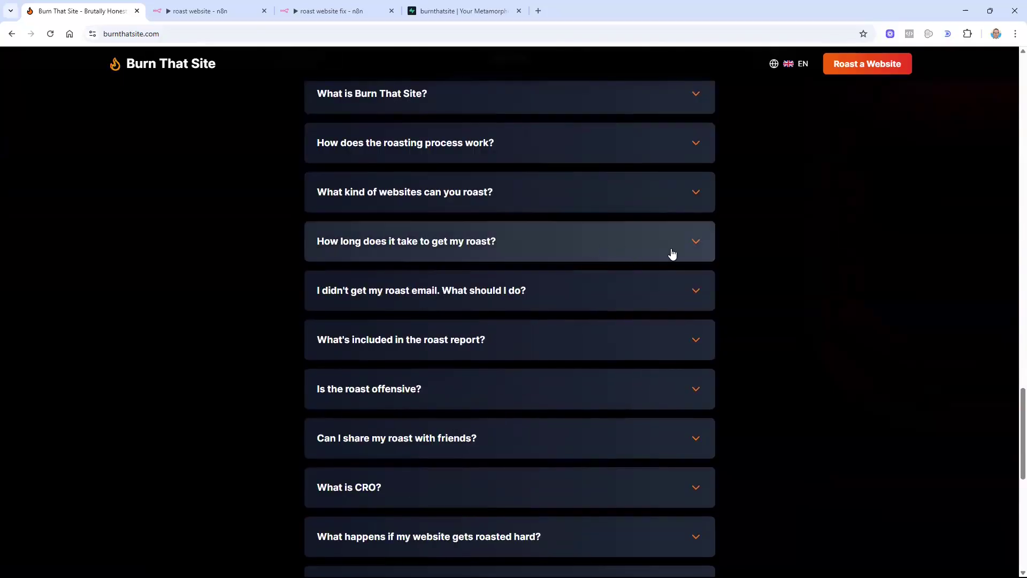
scroll(676, 255, "down", 7)
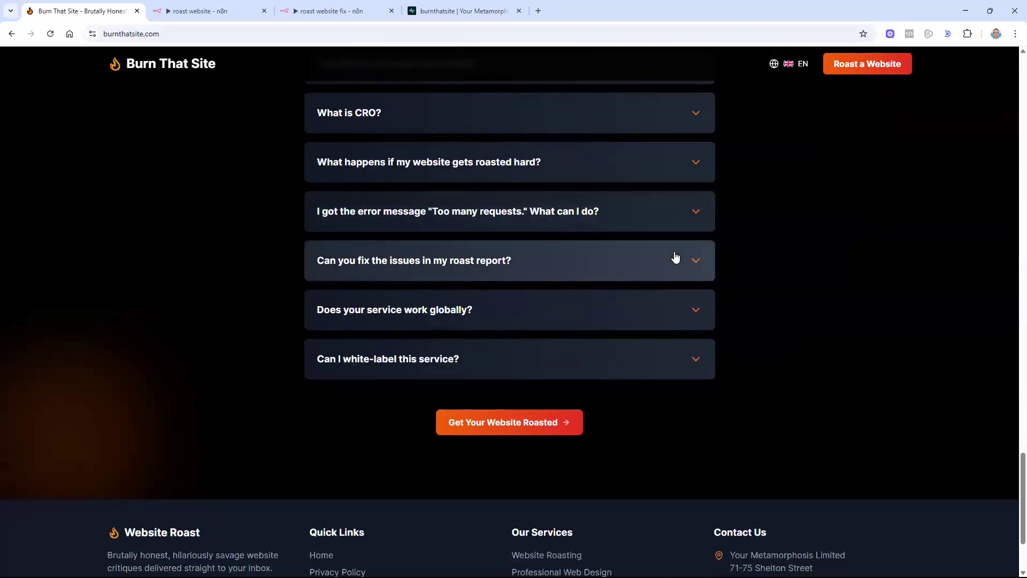
scroll(416, 288, "down", 3)
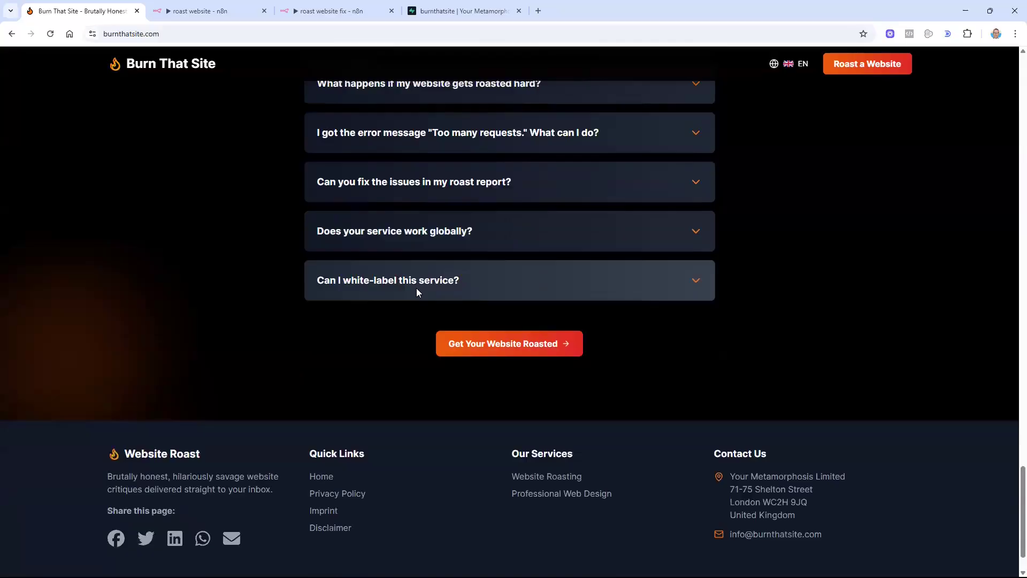
scroll(369, 292, "up", 20)
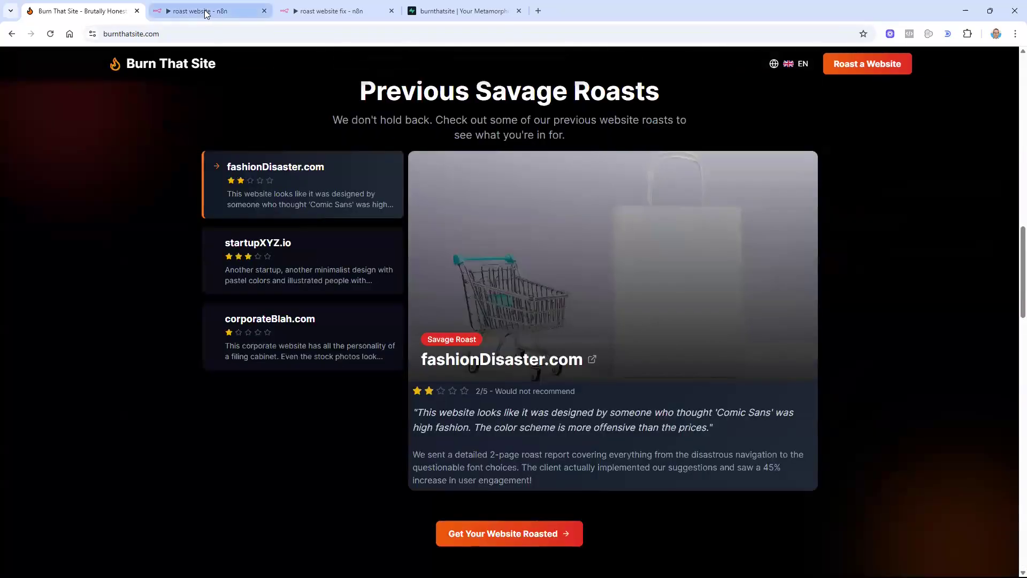
Step: In the n8n roast website execution, inspect the Webhook node's received request body and the Respond to Webhook1 node's response settings
left_click(206, 13)
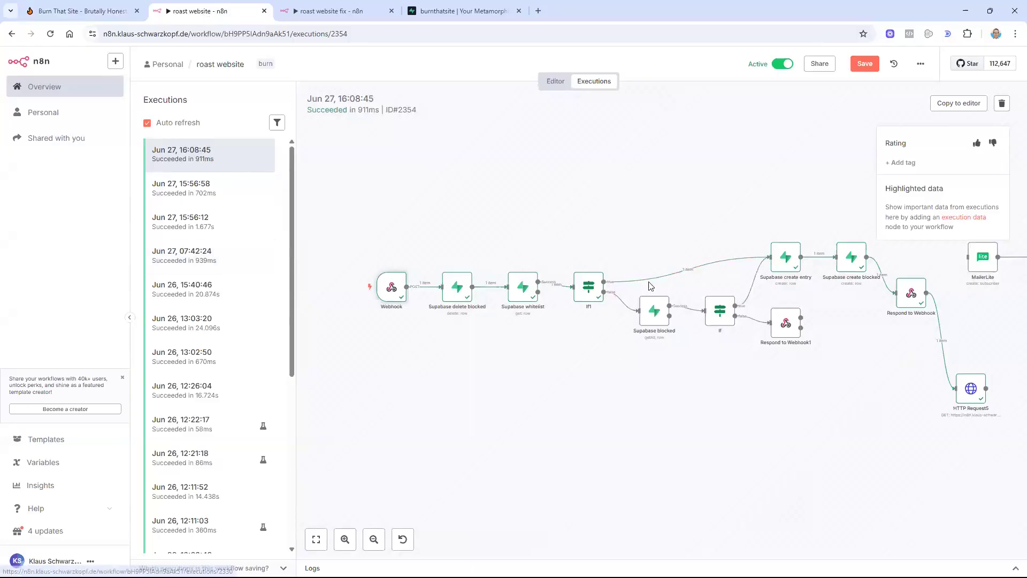
double_click(392, 288)
scroll(466, 246, "down", 5)
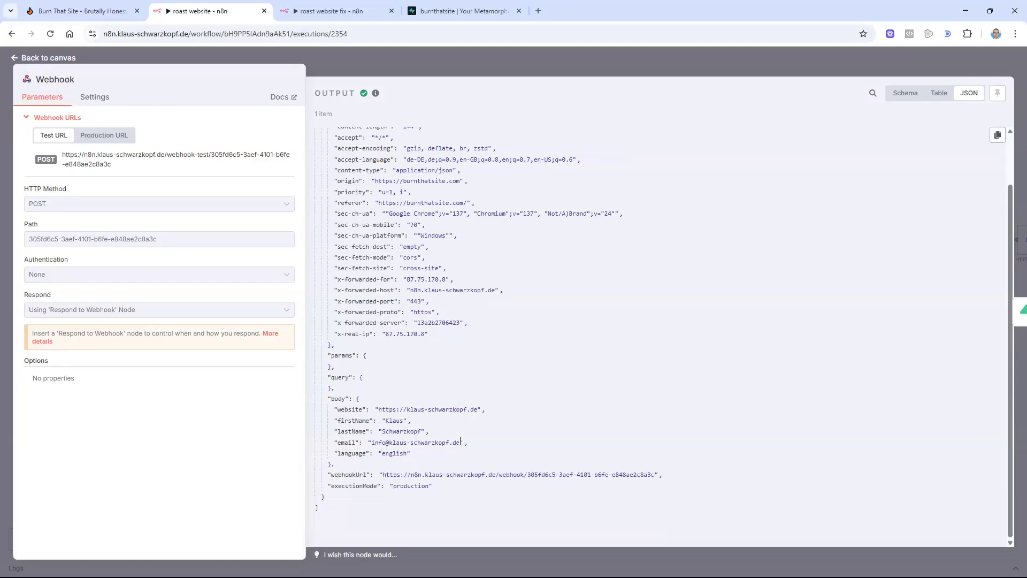
double_click(394, 454)
left_click(642, 121)
key("Escape")
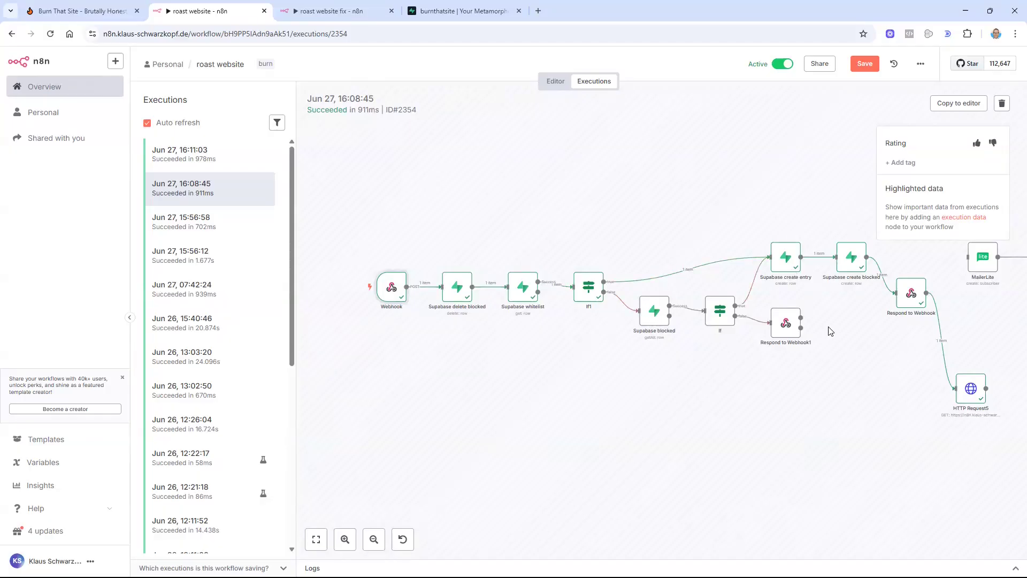
double_click(784, 323)
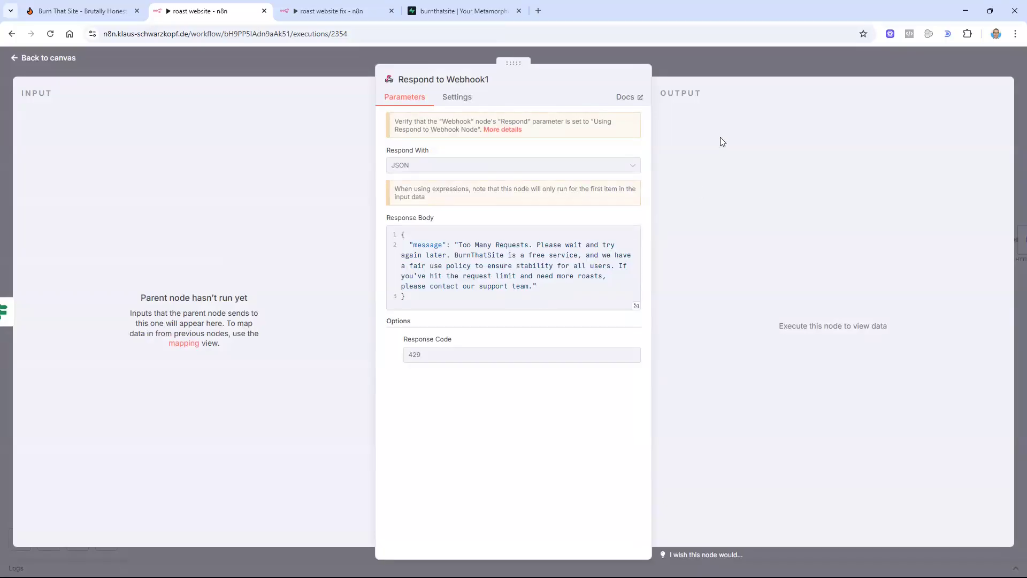
left_click(718, 61)
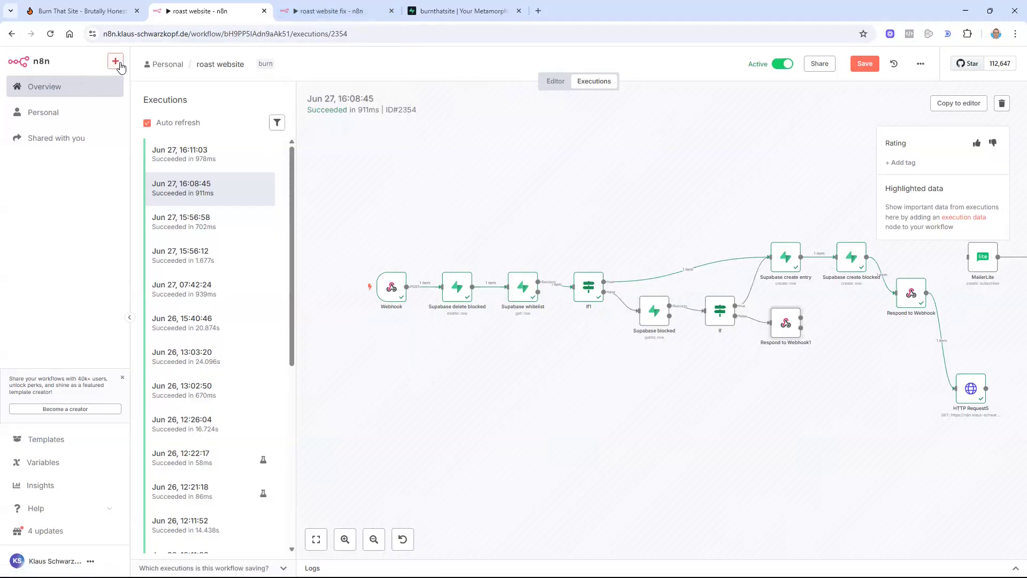
Step: Switch to the roast website fix workflow and examine its node chain from the triggers through the language switch to the HTTP requests
left_click(333, 10)
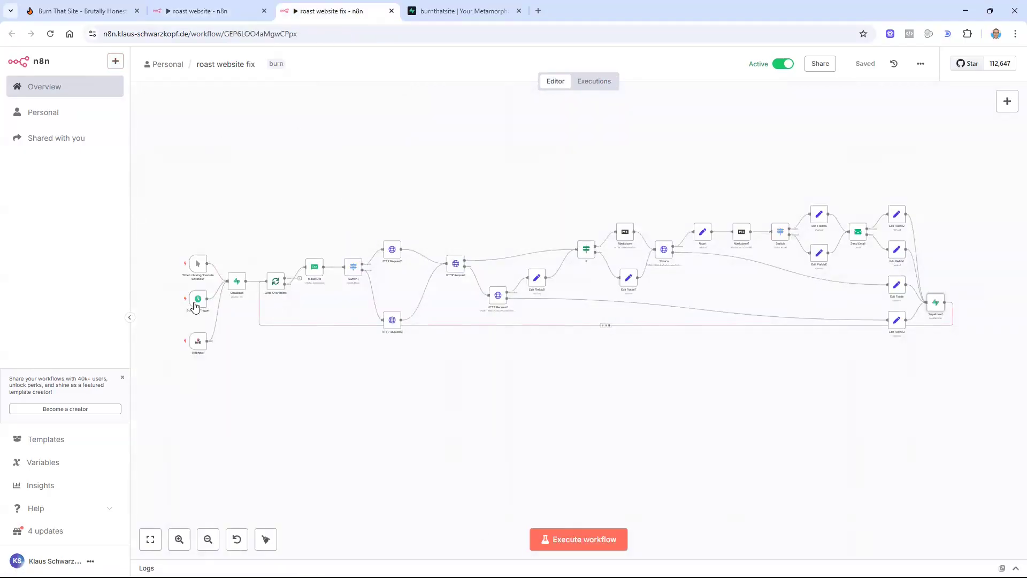
scroll(198, 300, "up", 1)
scroll(214, 267, "down", 2)
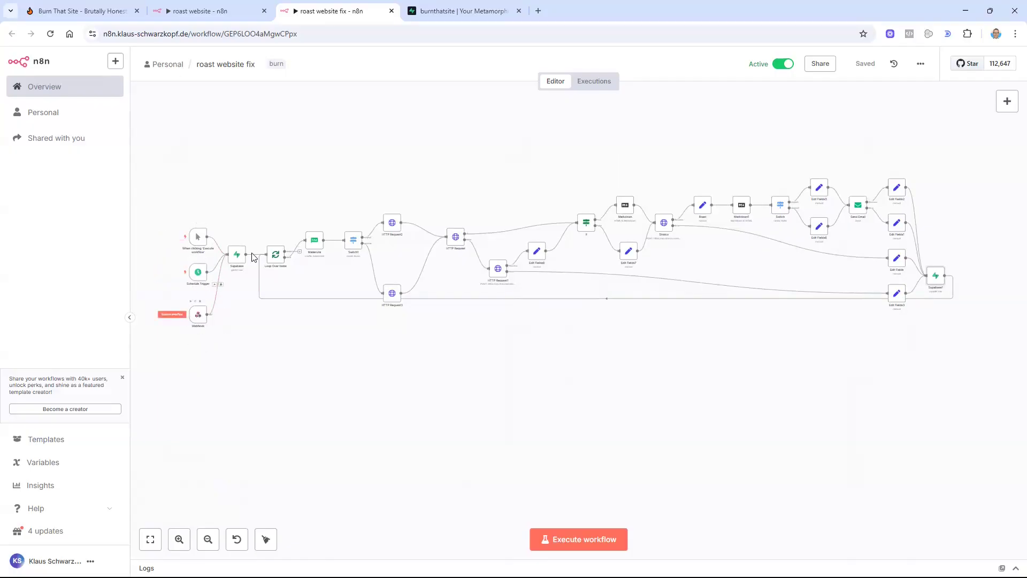
scroll(254, 308, "up", 3)
scroll(240, 345, "down", 3)
scroll(238, 269, "up", 3)
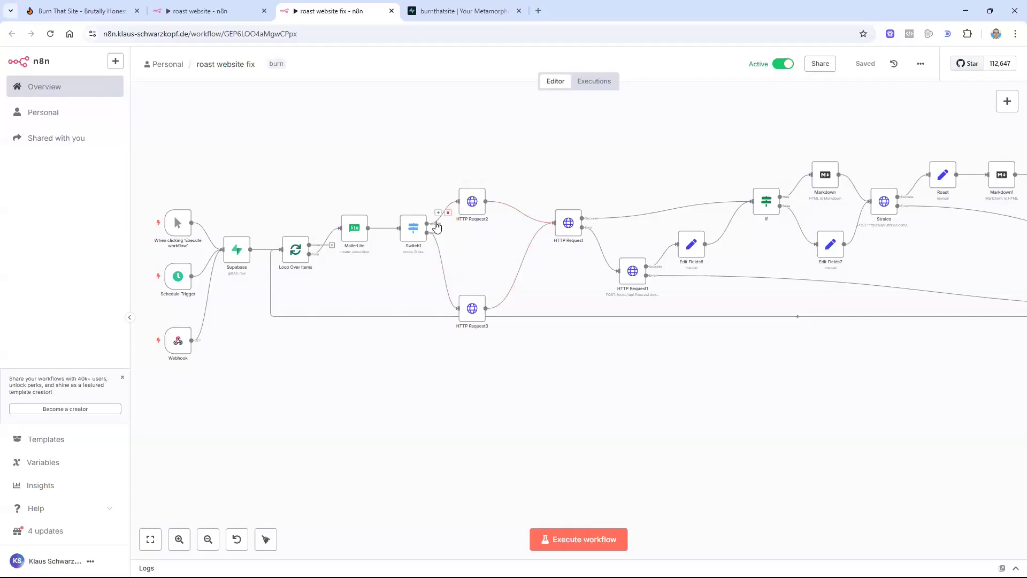
scroll(434, 230, "up", 2)
scroll(434, 230, "down", 2)
scroll(470, 204, "up", 2)
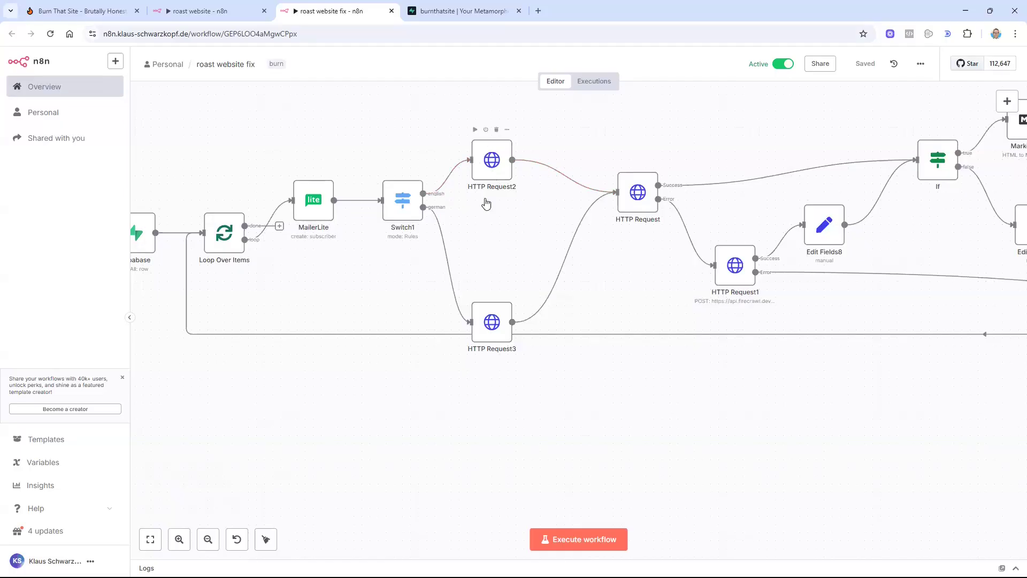
Step: Inspect the HTTP Request node's URL, header parameters and options, then return to the canvas
double_click(638, 193)
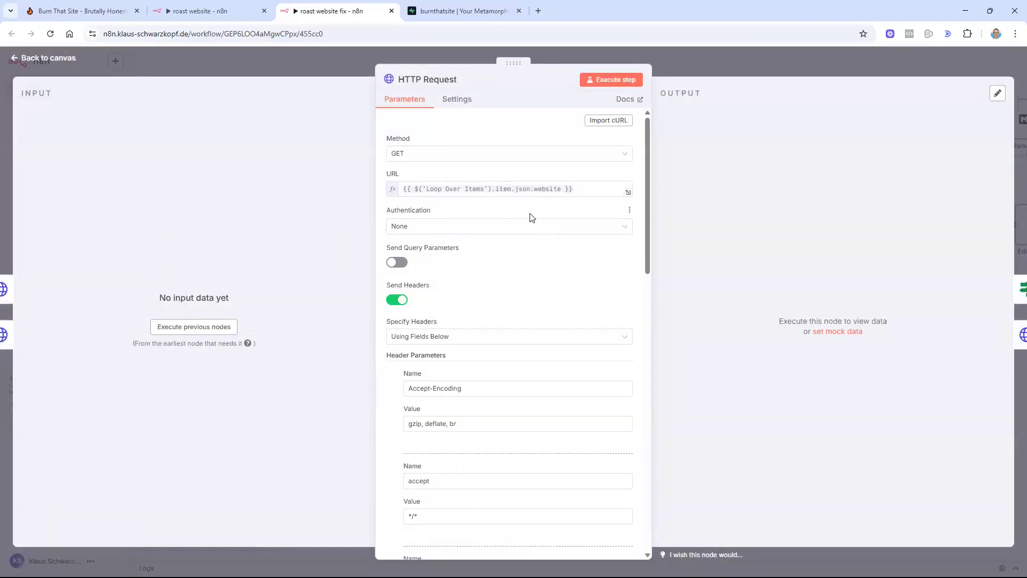
scroll(530, 217, "down", 15)
scroll(533, 221, "up", 15)
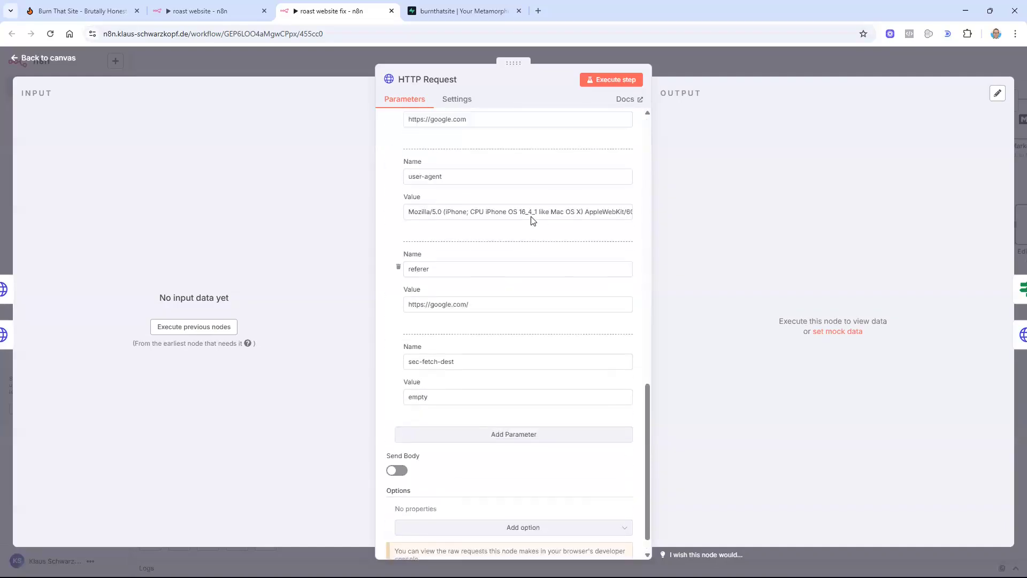
left_click(698, 65)
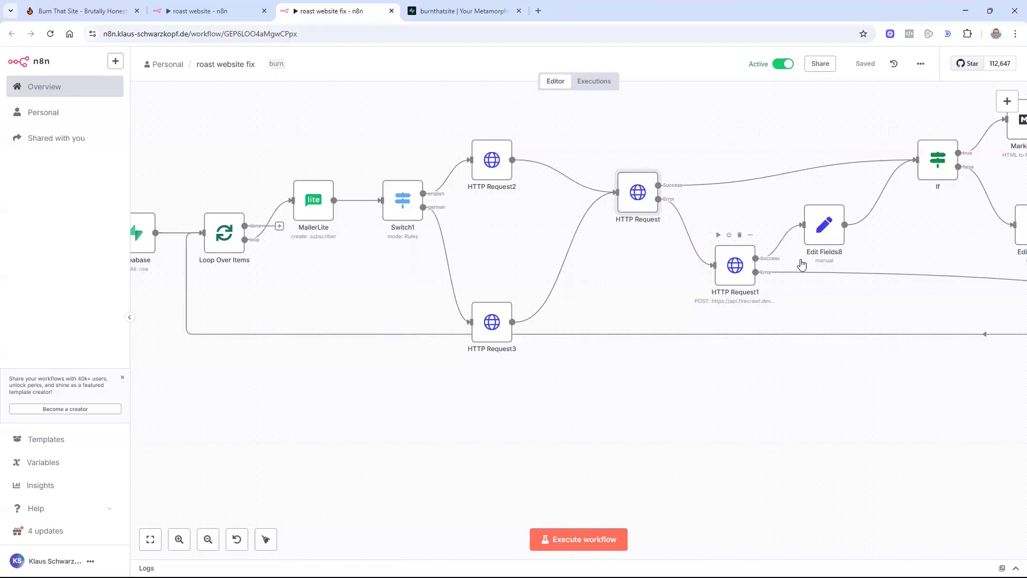
Step: Inspect the If node's data length condition and return to the canvas
scroll(840, 133, "right", 10)
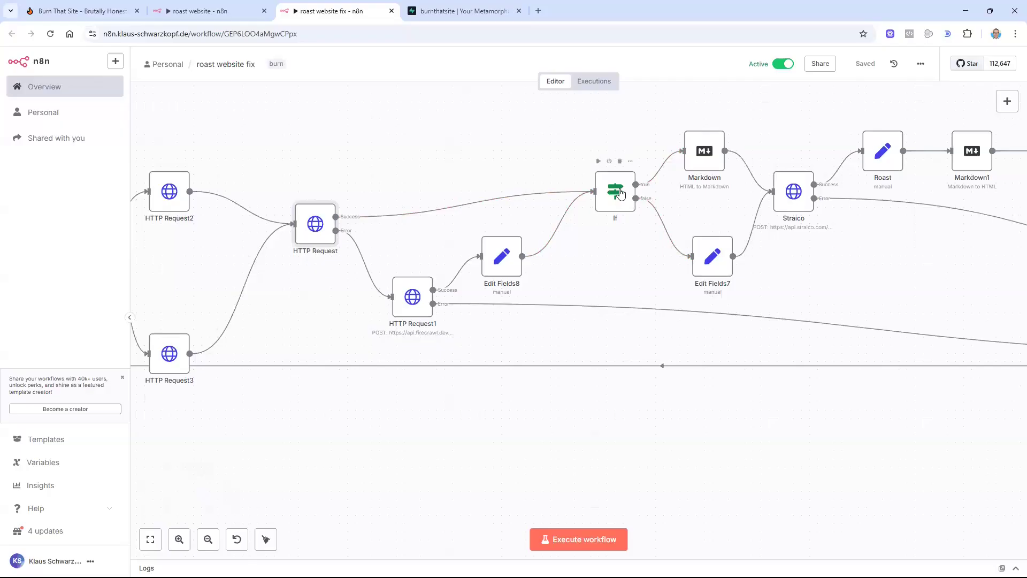
left_click(620, 193)
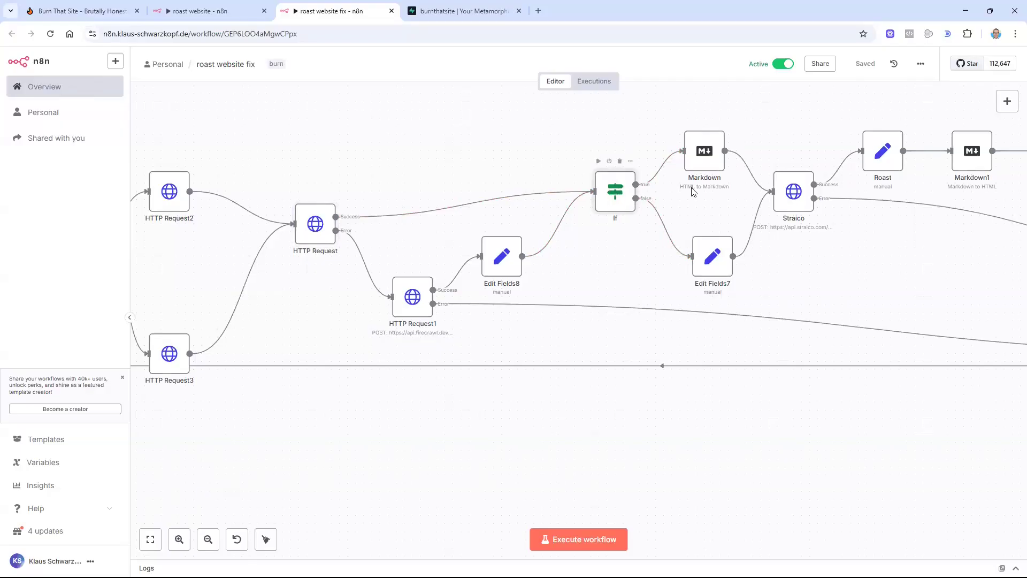
key("Return")
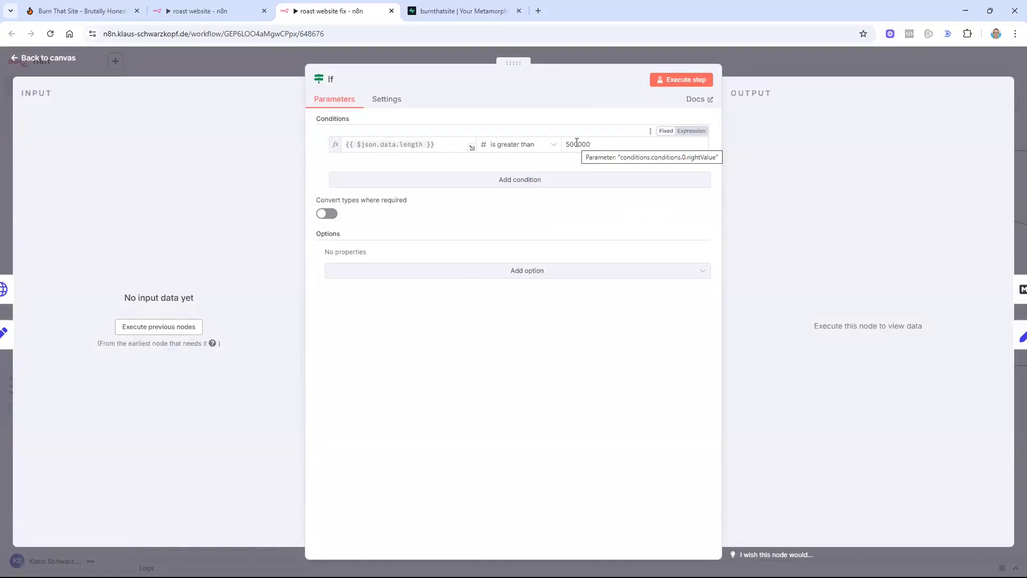
left_click(774, 69)
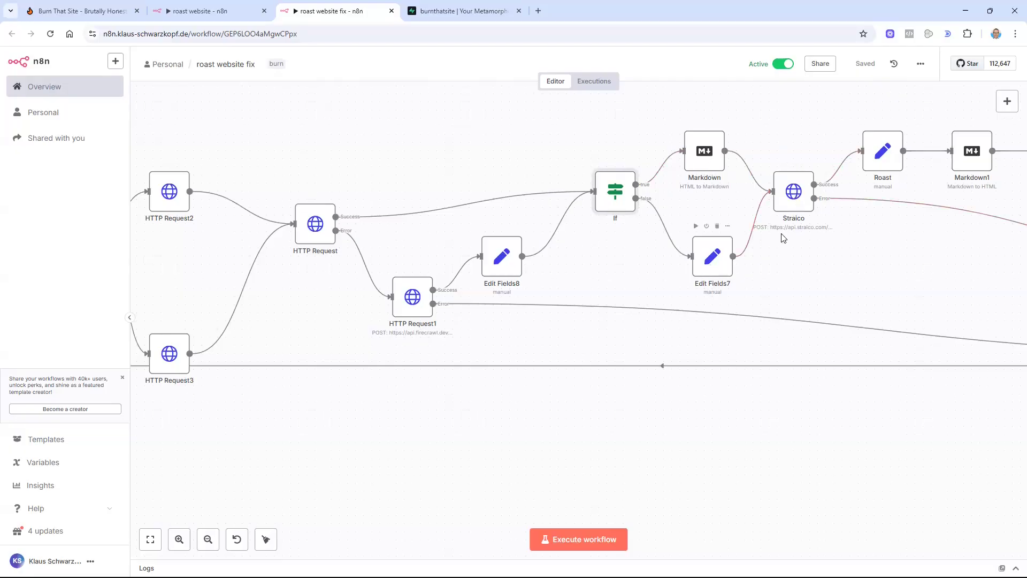
Step: Inspect the Straico node's body parameters, including the AI model and the message prompt, and close the node
scroll(888, 252, "right", 5)
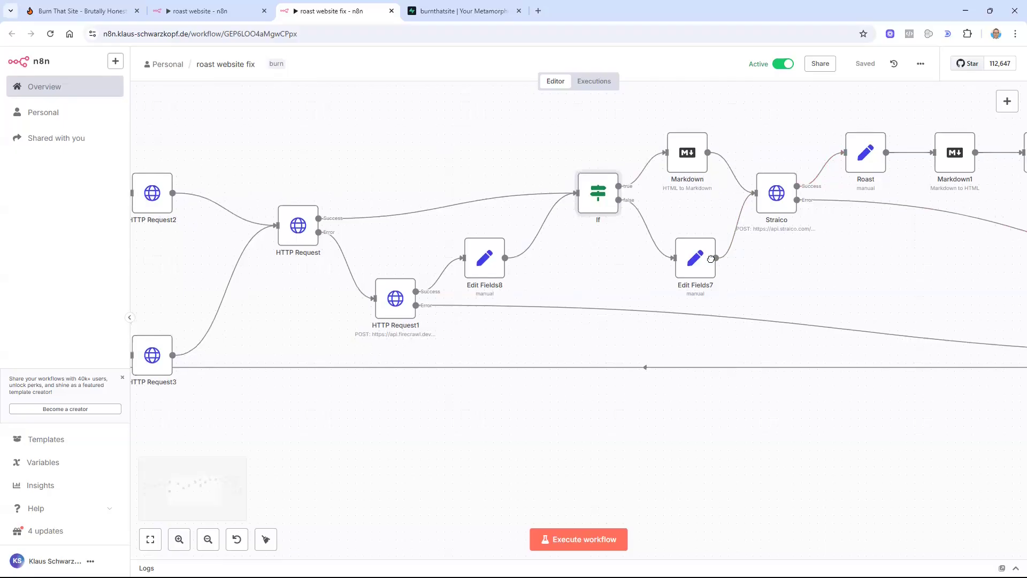
scroll(528, 300, "right", 8)
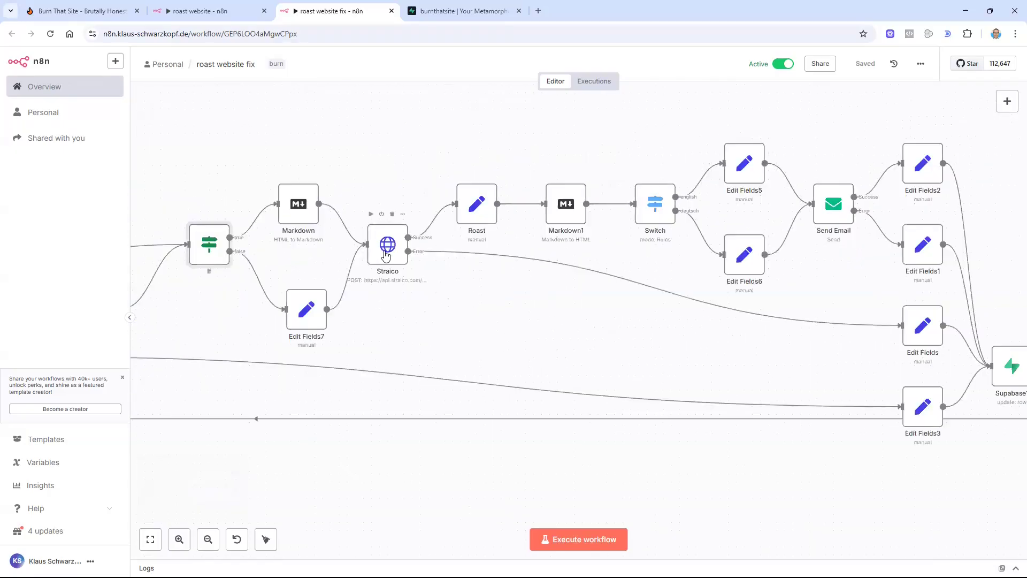
double_click(386, 255)
scroll(470, 300, "down", 6)
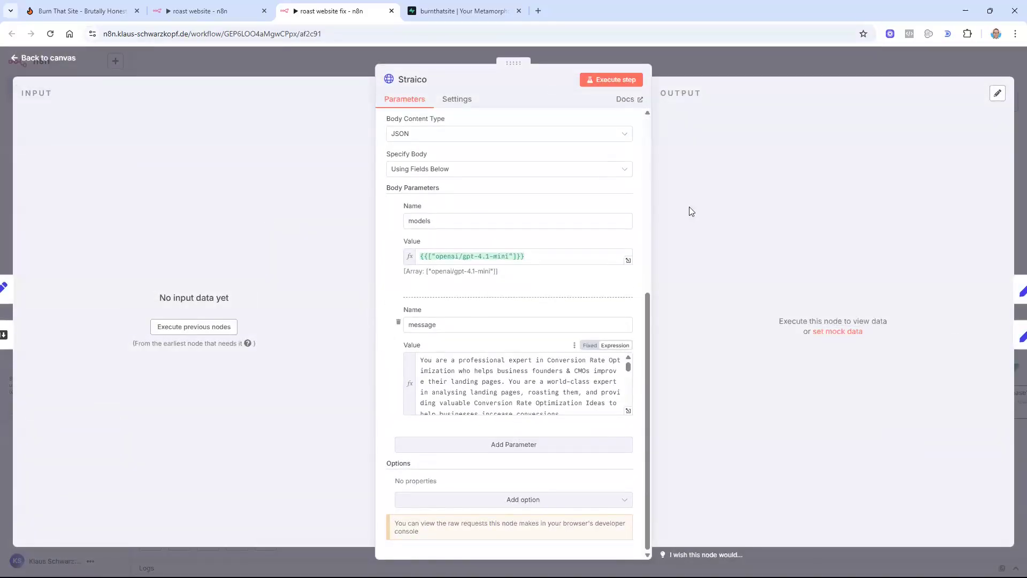
left_click(754, 63)
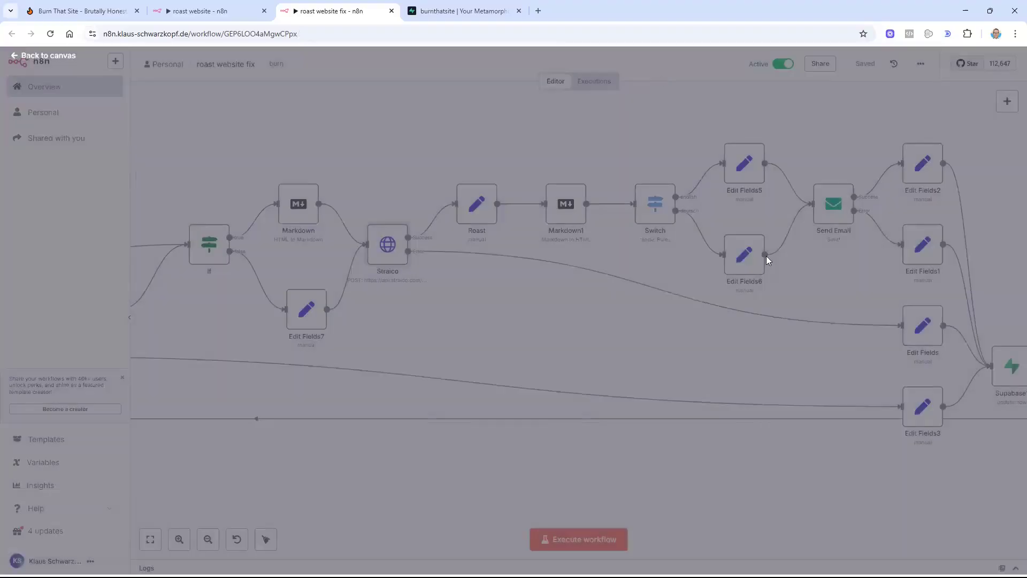
Step: Inspect the html email template and subject in the Edit Fields5 node on the English branch
scroll(835, 280, "right", 5)
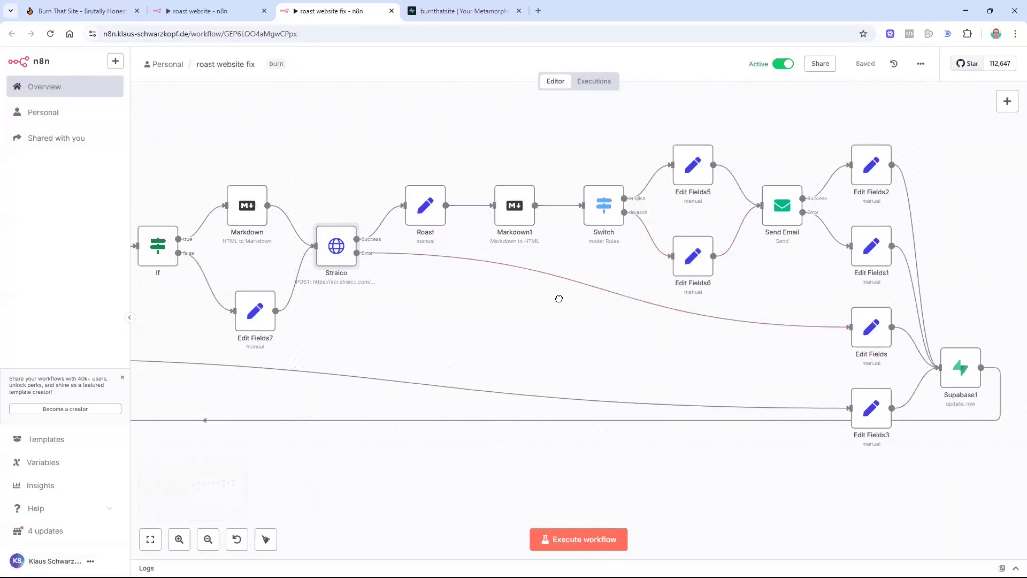
scroll(620, 268, "left", 1)
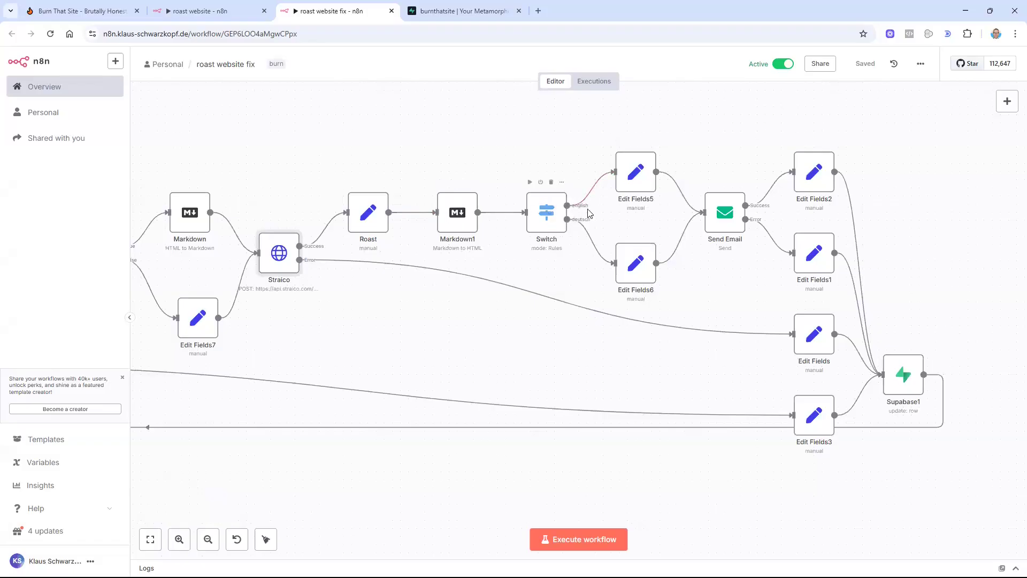
double_click(636, 174)
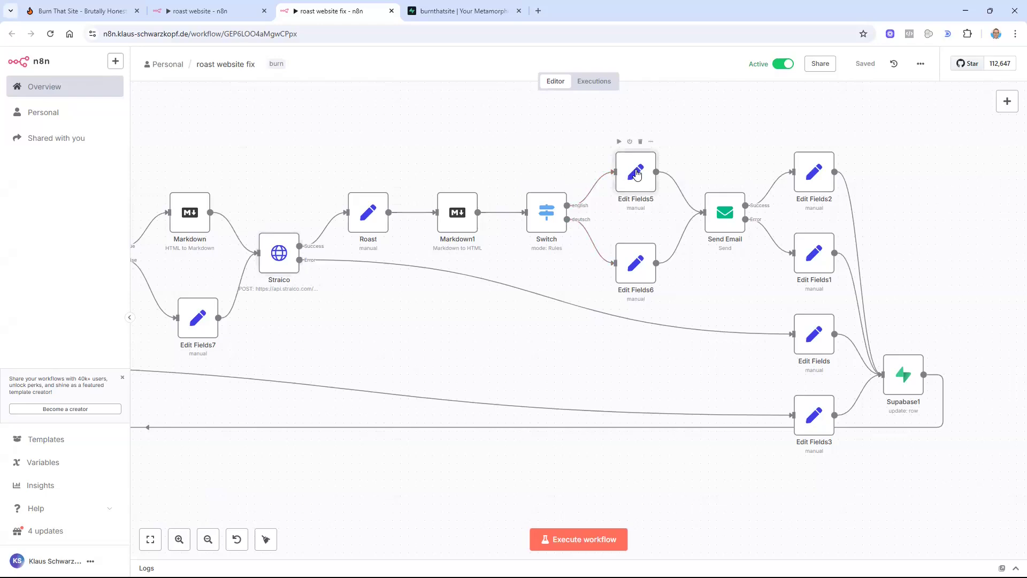
scroll(520, 218, "down", 10)
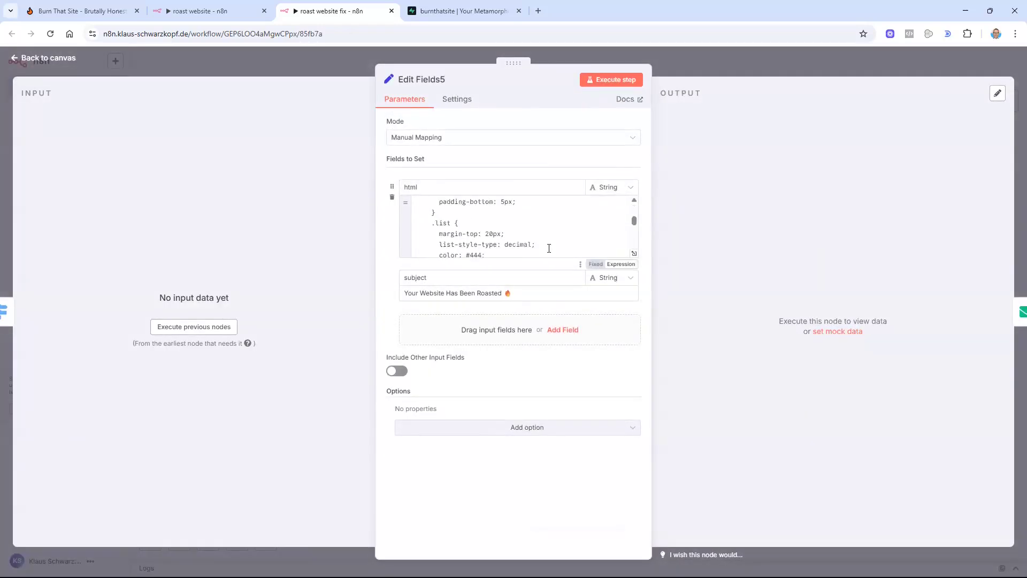
key("Escape")
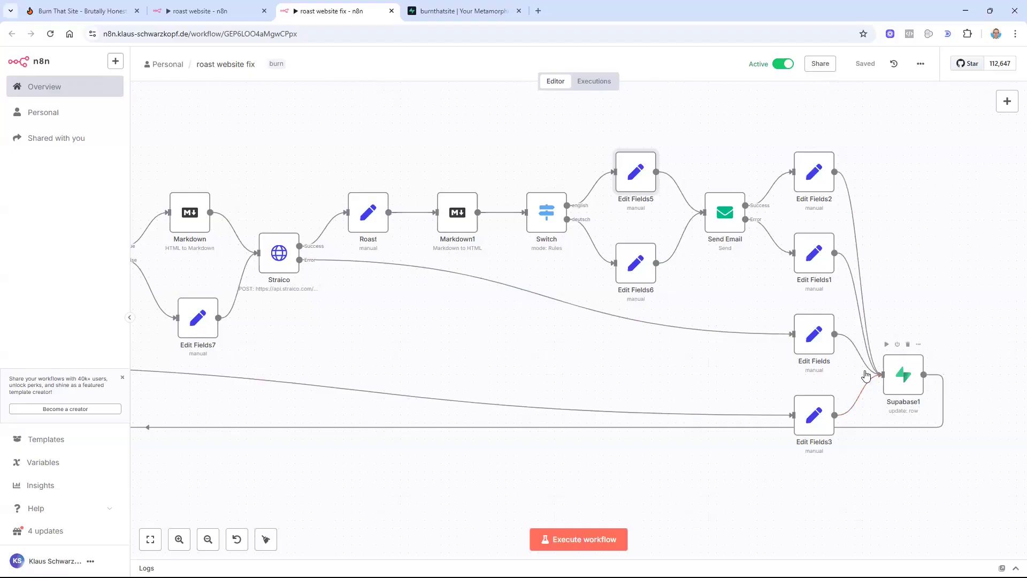
Step: Bring the whole workflow into view and check the Schedule Trigger node's interval rule
scroll(649, 355, "down", 4)
scroll(375, 281, "down", 6)
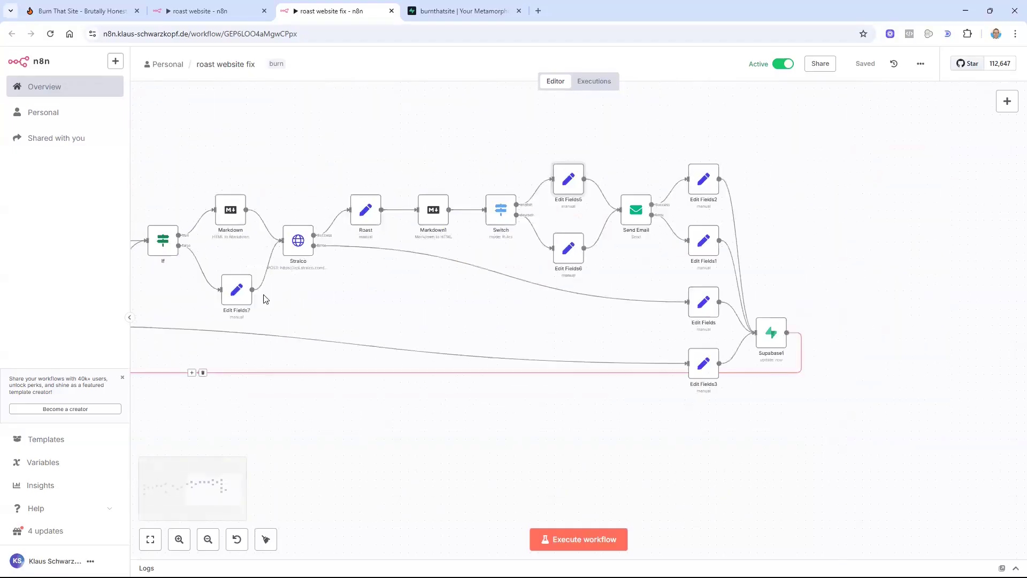
left_click_drag(194, 235, 540, 163)
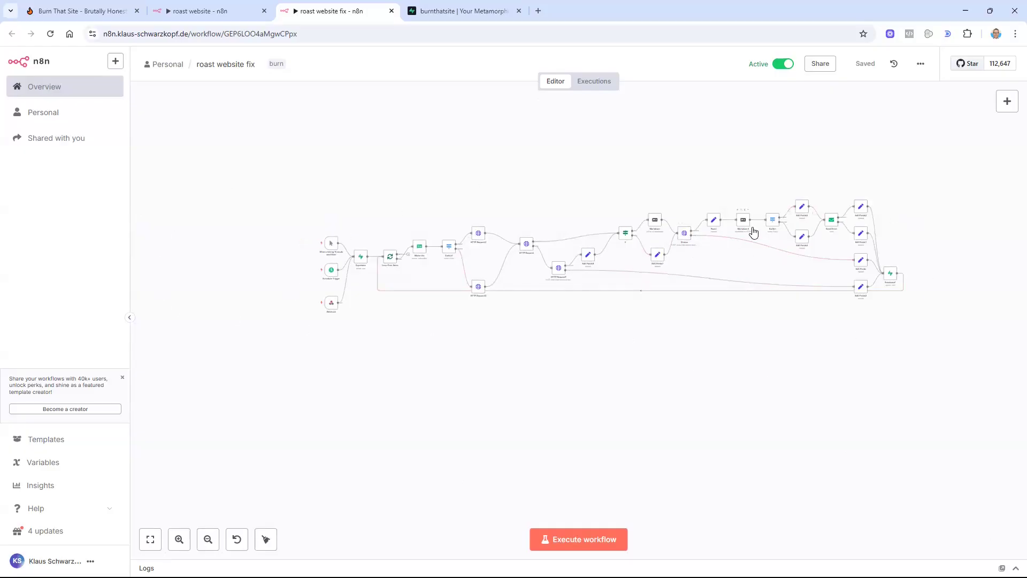
double_click(331, 270)
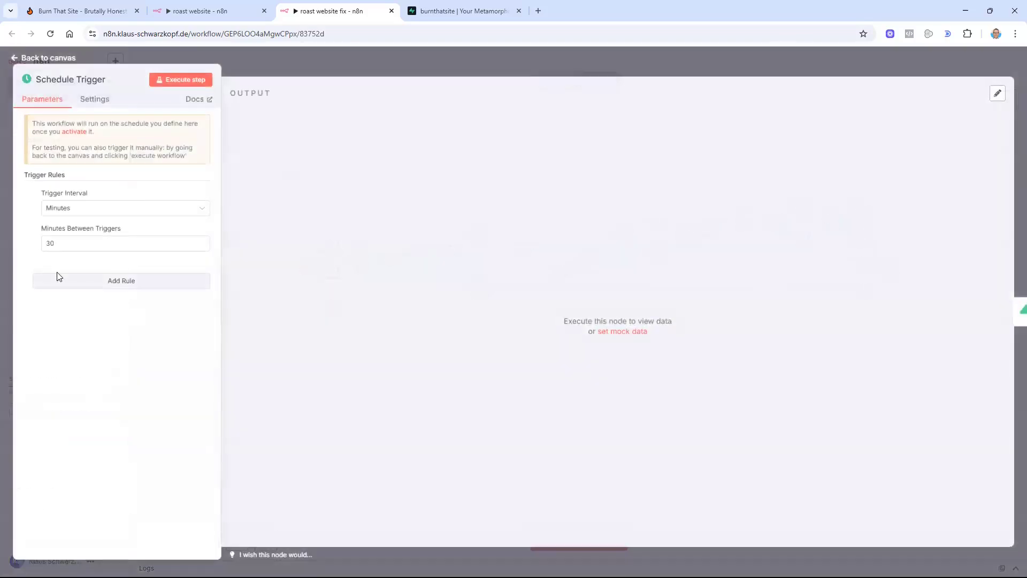
left_click(370, 67)
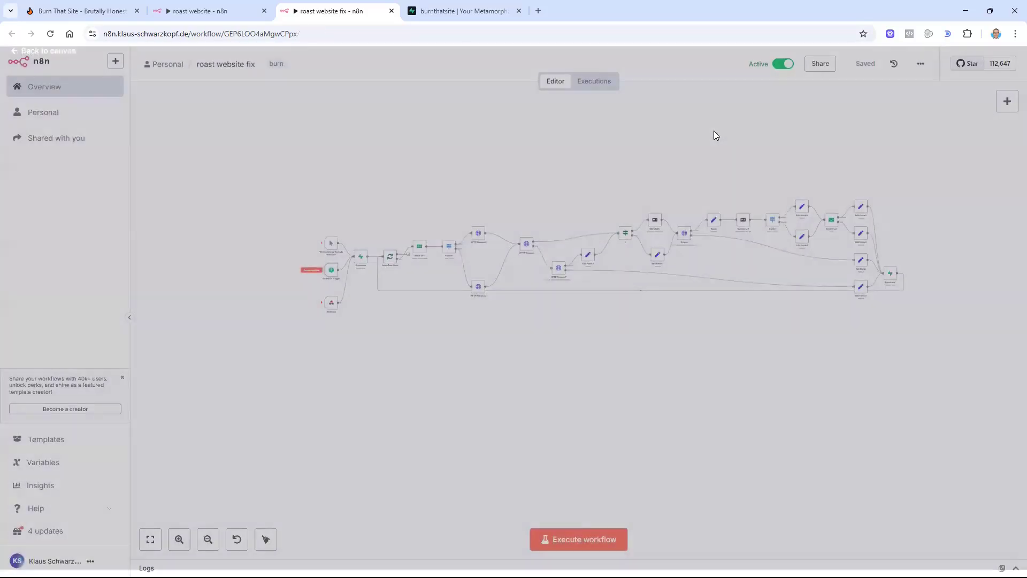